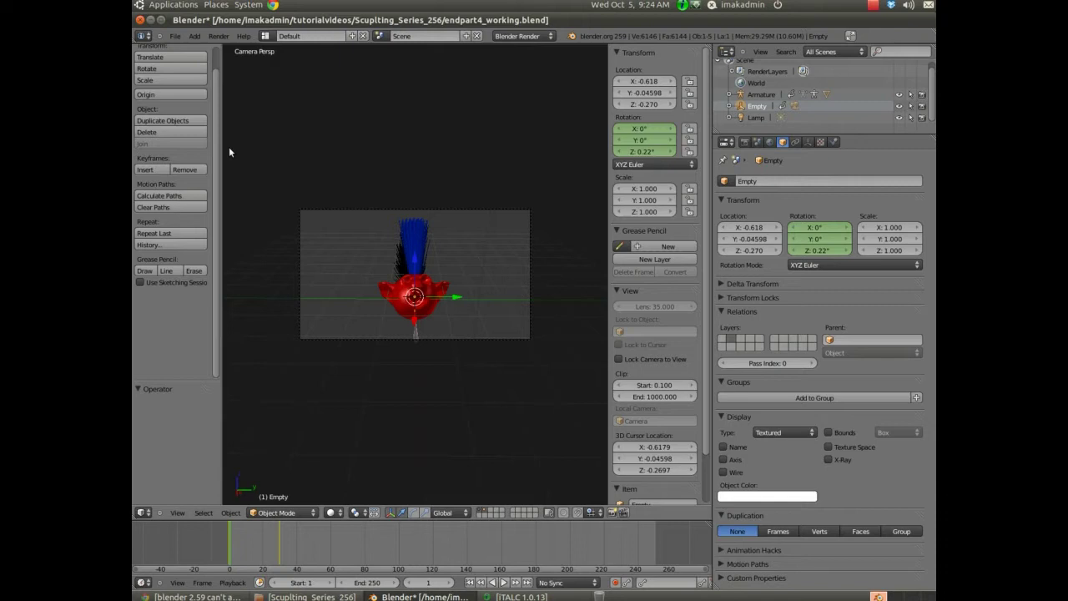
Step: Preview the animation, then show only the Empty's layer and frame the view closely on it
{"action": "key", "text": "alt+a"}
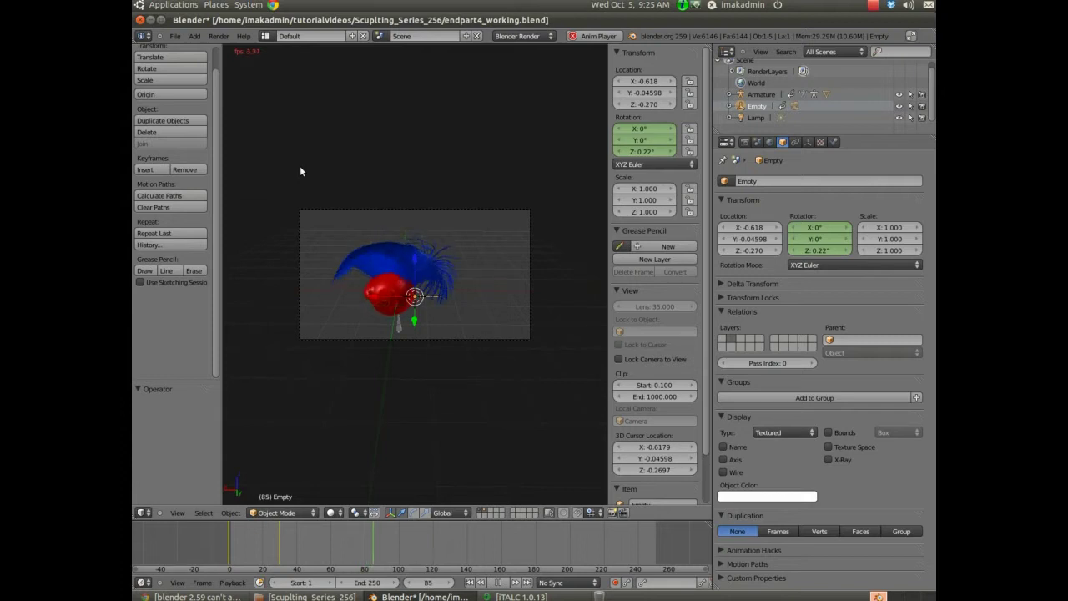
{"action": "key", "text": "Escape"}
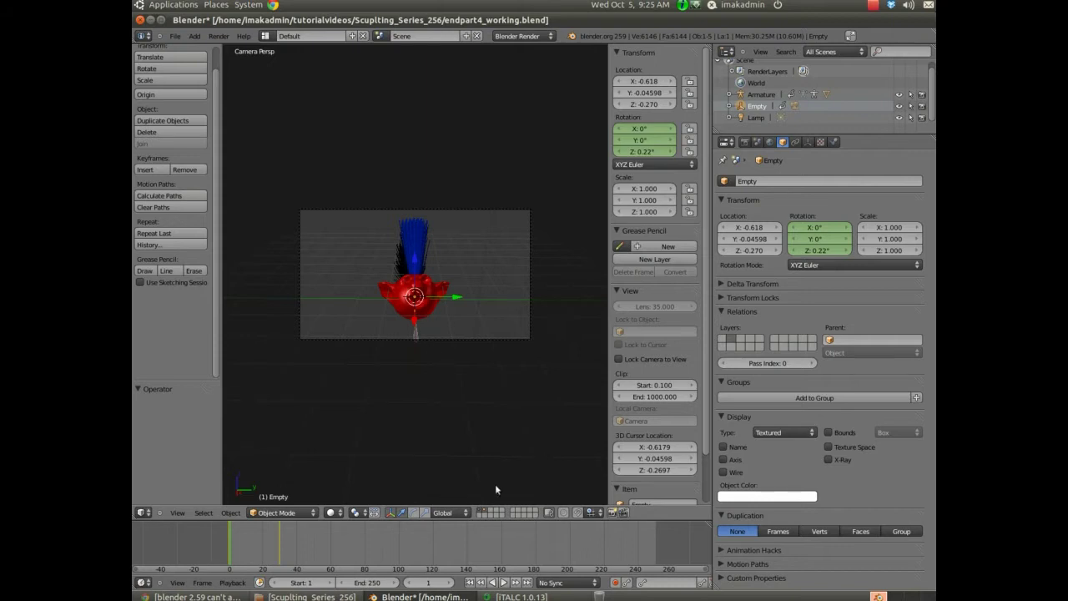
{"action": "left_click", "coordinate": [487, 513]}
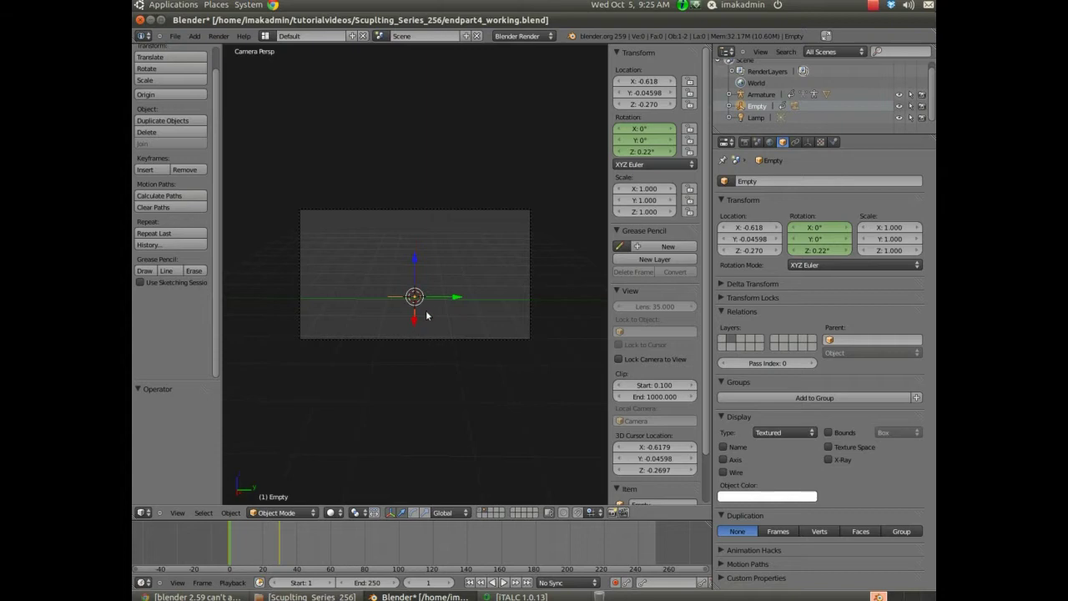
{"action": "middle_click_drag", "start_coordinate": [433, 315], "coordinate": [379, 320]}
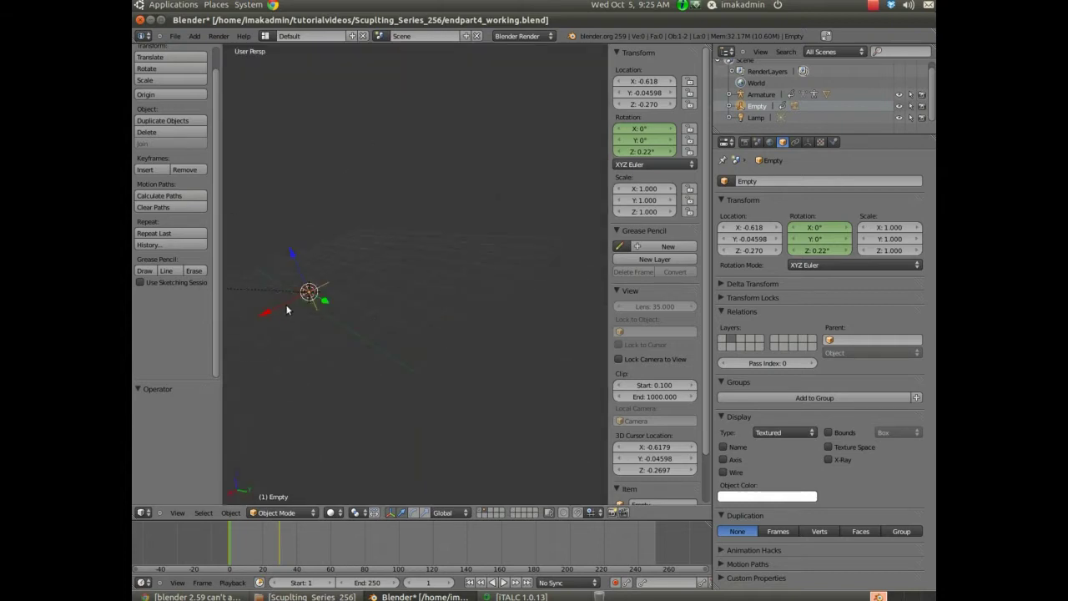
{"action": "key", "text": "KP_Decimal"}
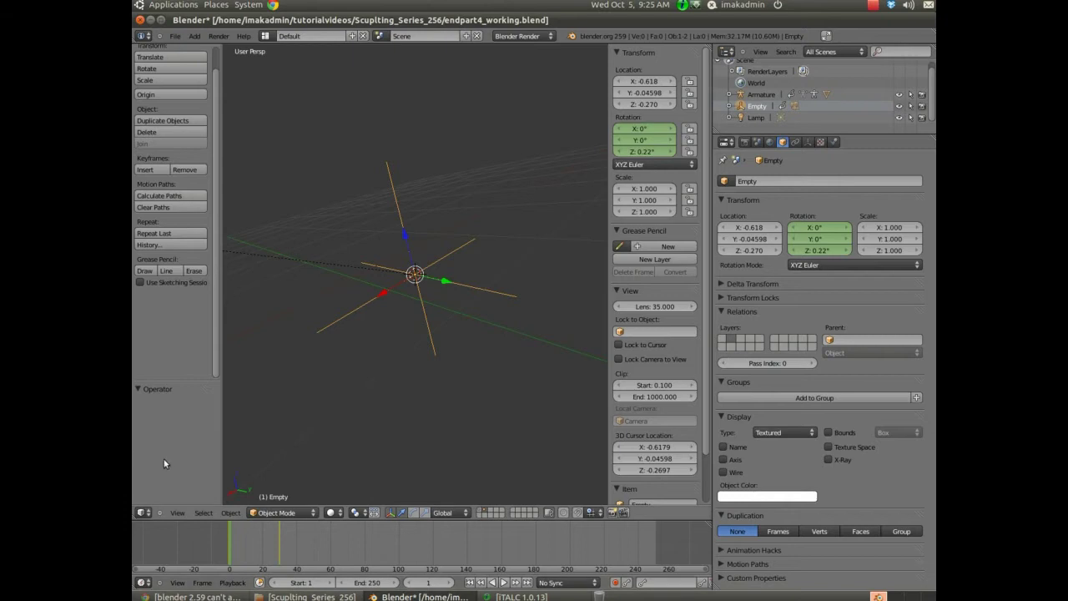
{"action": "left_click", "coordinate": [144, 512]}
Step: In the Graph Editor, set all the Empty's rotation curves to Linear Extrapolation
{"action": "left_click", "coordinate": [146, 475]}
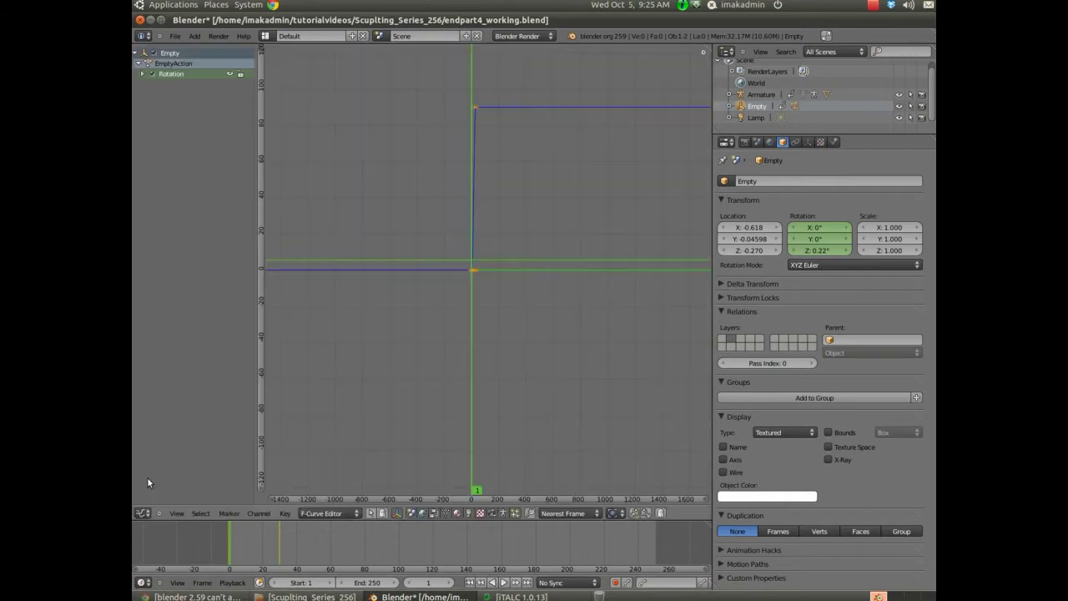
{"action": "scroll", "coordinate": [460, 296], "scroll_direction": "down", "scroll_amount": 3}
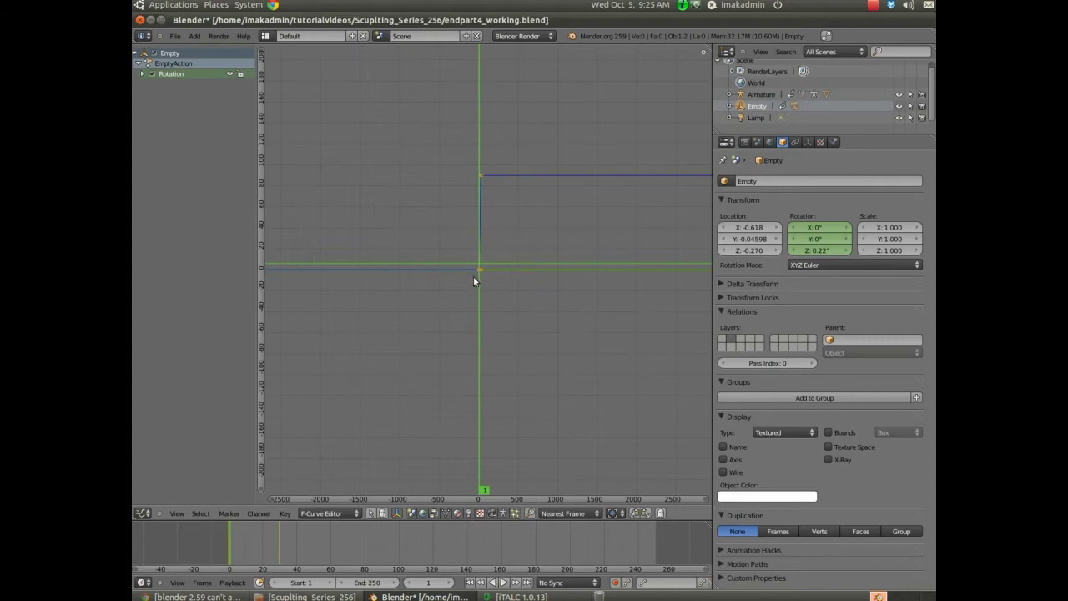
{"action": "key", "text": "a"}
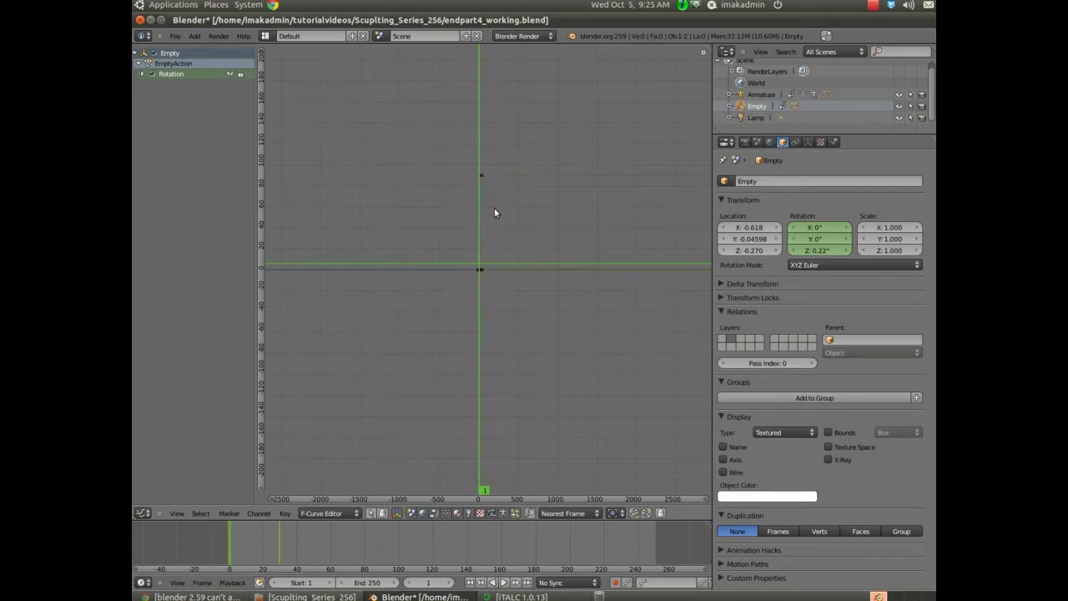
{"action": "key", "text": "a"}
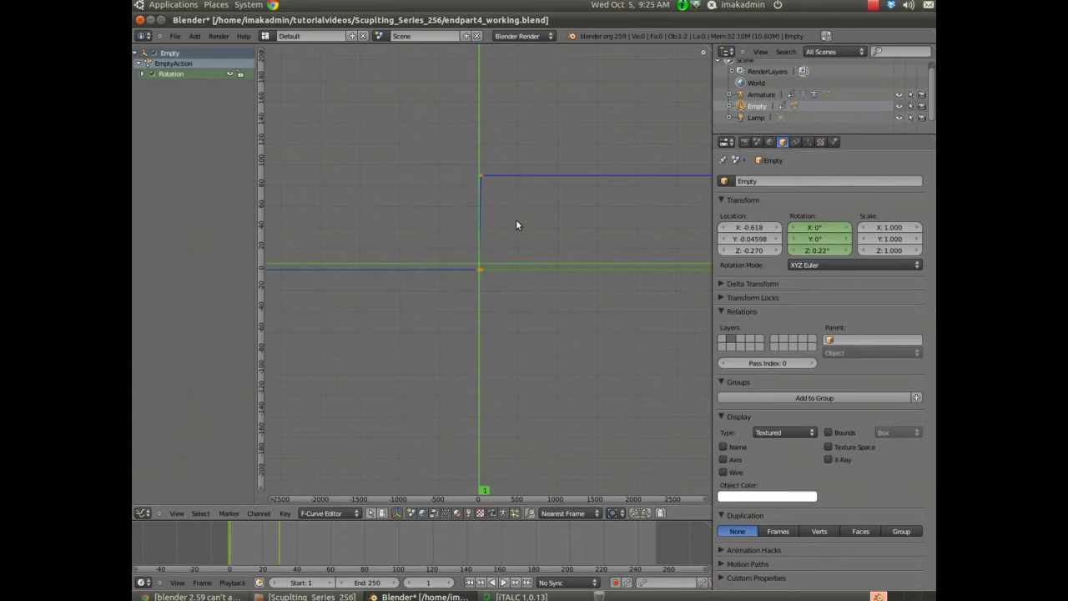
{"action": "key", "text": "shift+e"}
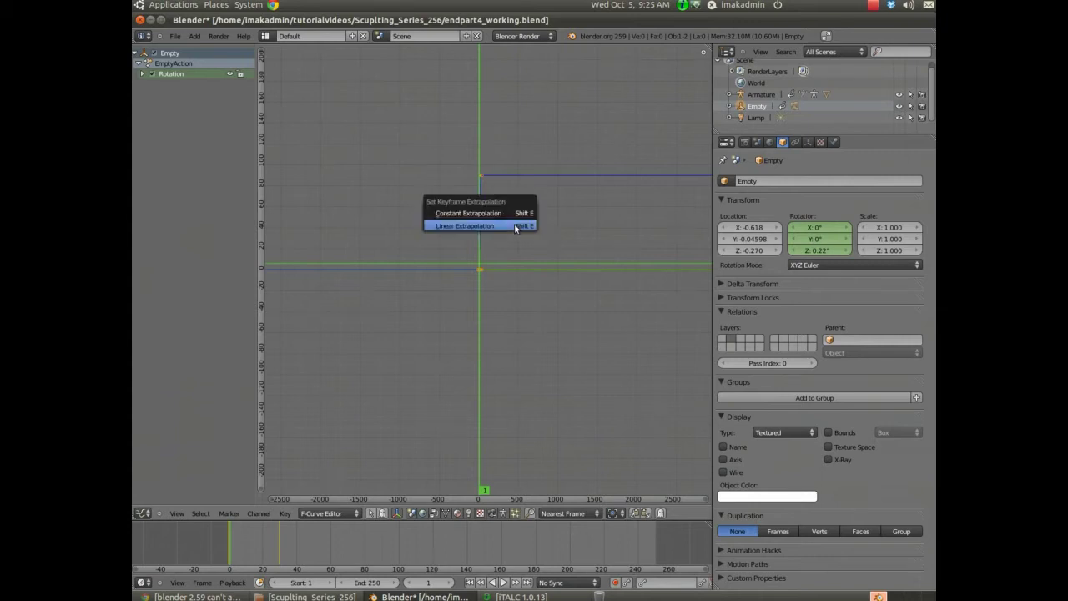
{"action": "left_click", "coordinate": [466, 226]}
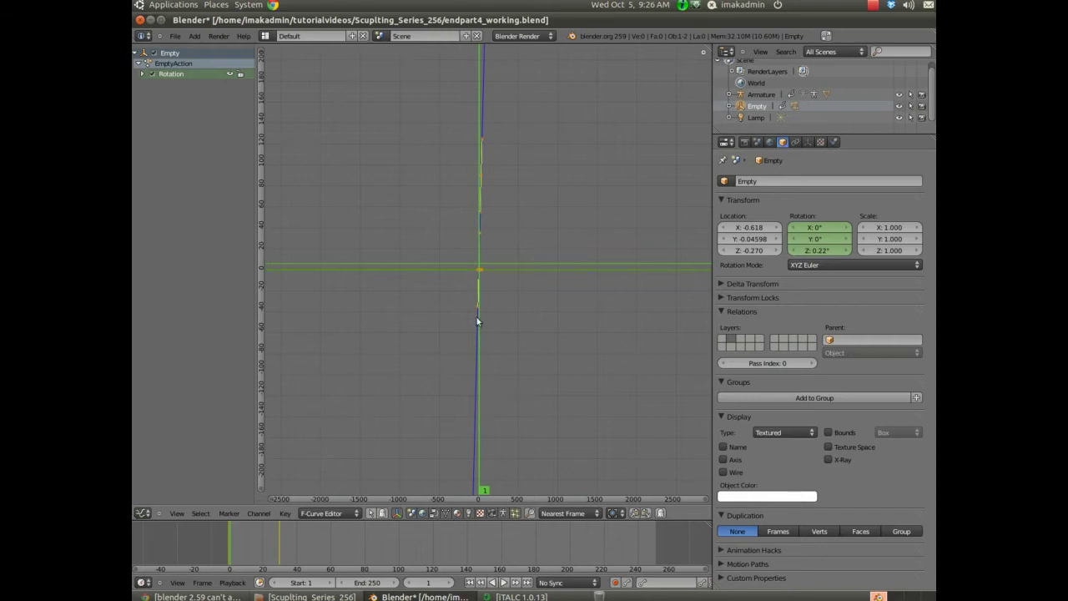
{"action": "left_click", "coordinate": [146, 517]}
Step: Back in the 3D View, play the rotation past its keyframes, then show the head's layer too
{"action": "left_click", "coordinate": [158, 506]}
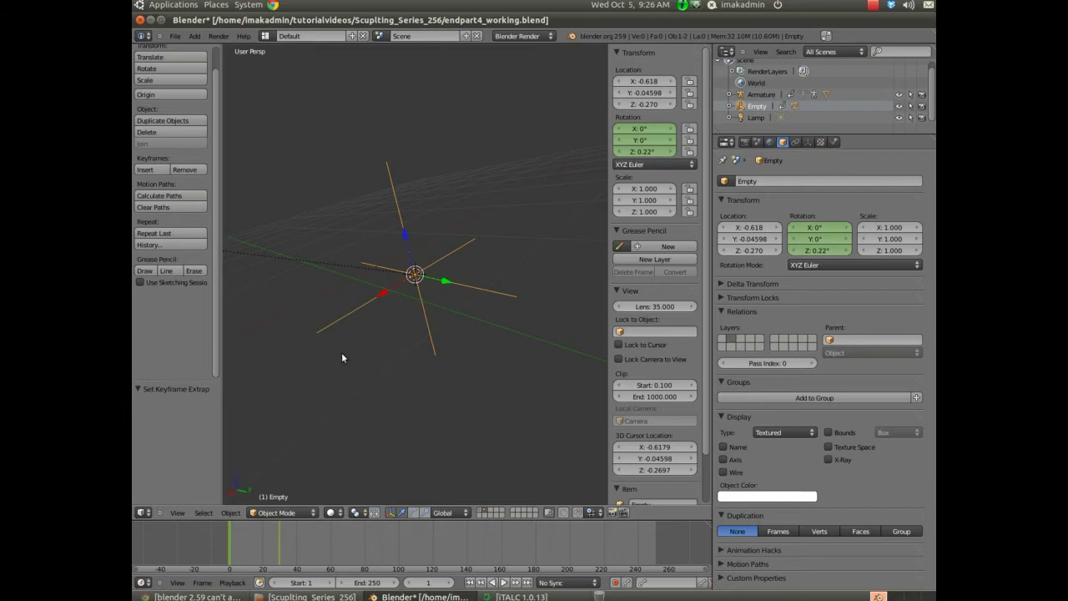
{"action": "scroll", "coordinate": [342, 382], "scroll_direction": "down", "scroll_amount": 5}
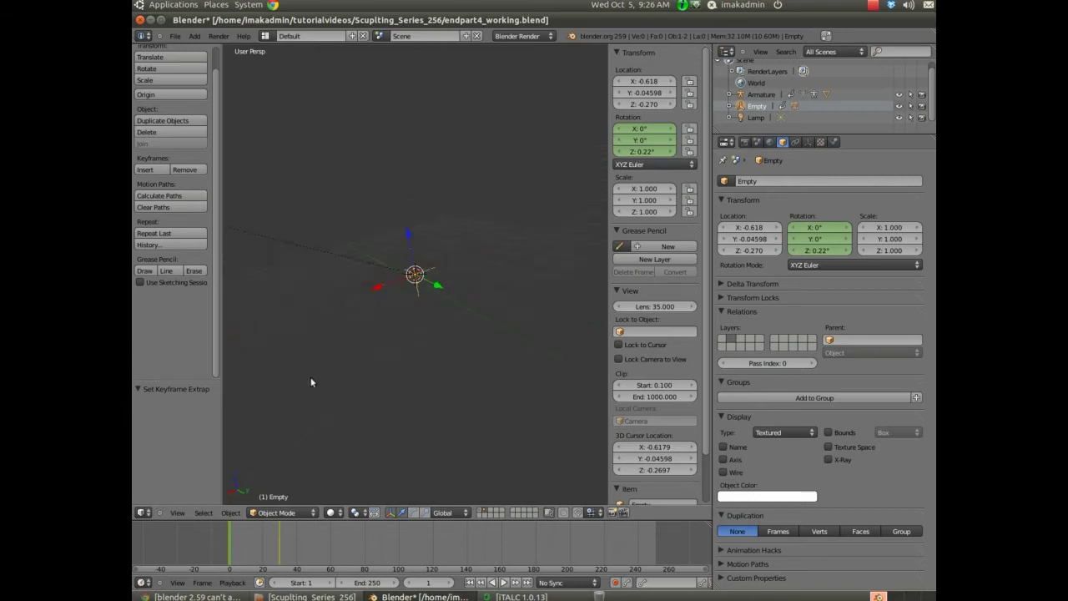
{"action": "middle_click_drag", "start_coordinate": [422, 369], "coordinate": [299, 294]}
{"action": "key", "text": "alt+a"}
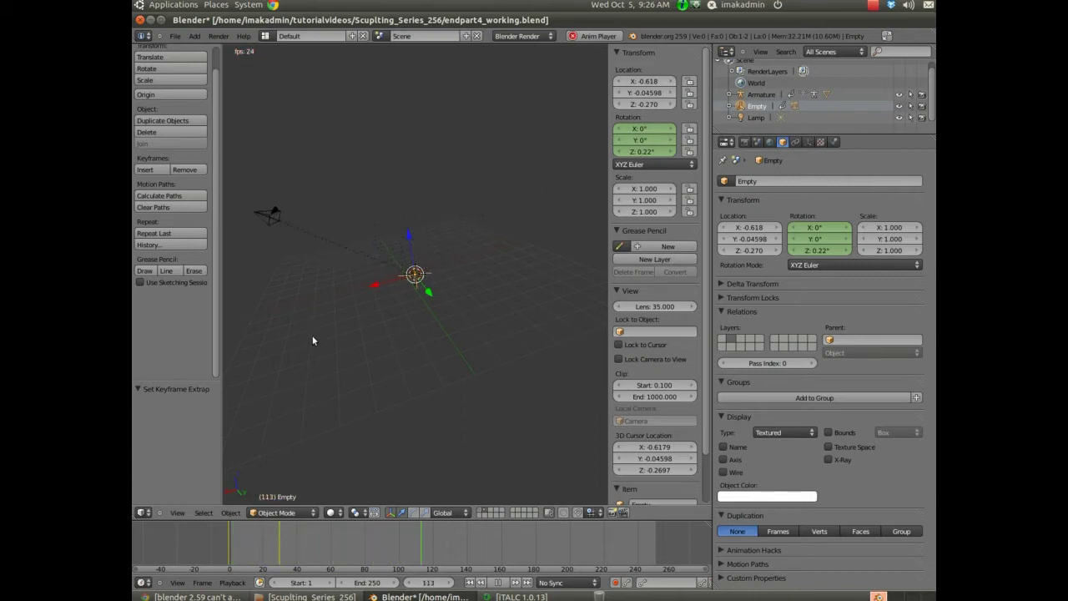
{"action": "key", "text": "Escape"}
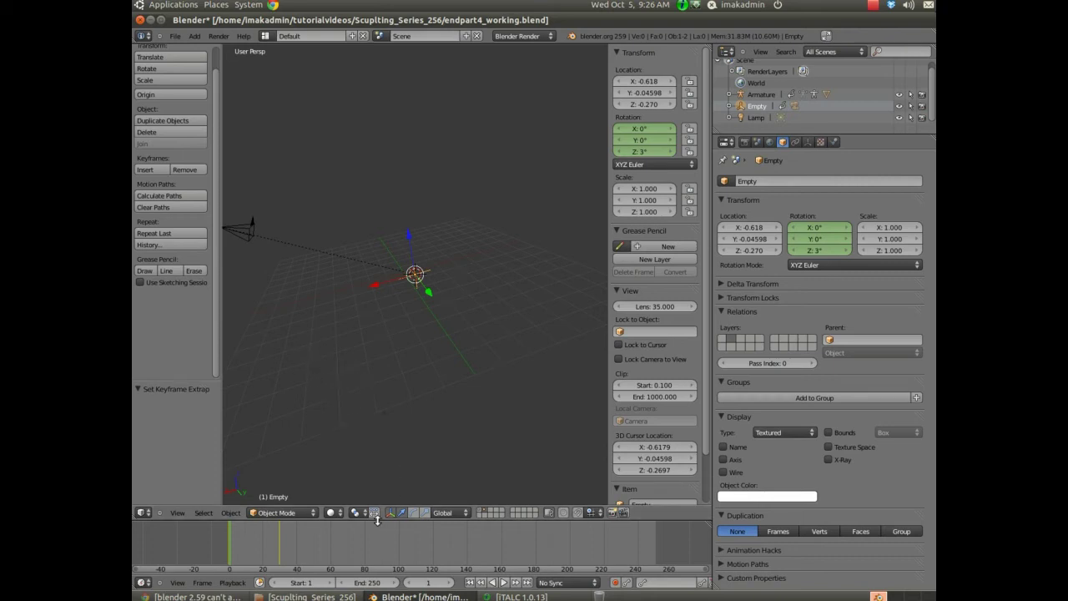
{"action": "left_click", "coordinate": [486, 509], "text": "shift"}
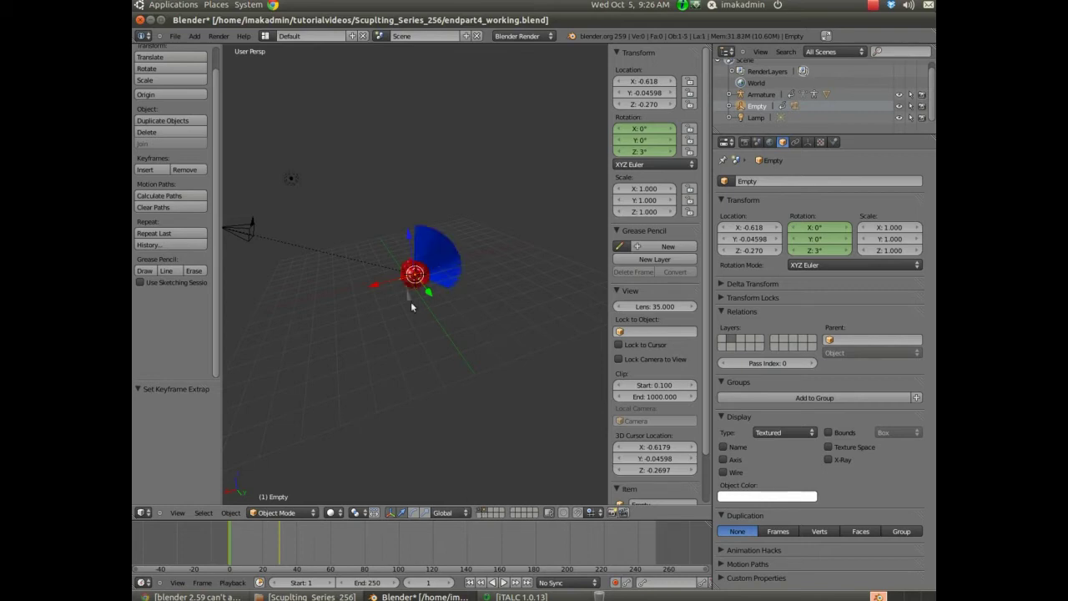
Step: From the camera view (numpad 0), play the head's continuous rotation and stop at frame 1
{"action": "left_click", "coordinate": [429, 406]}
{"action": "key", "text": "KP_0"}
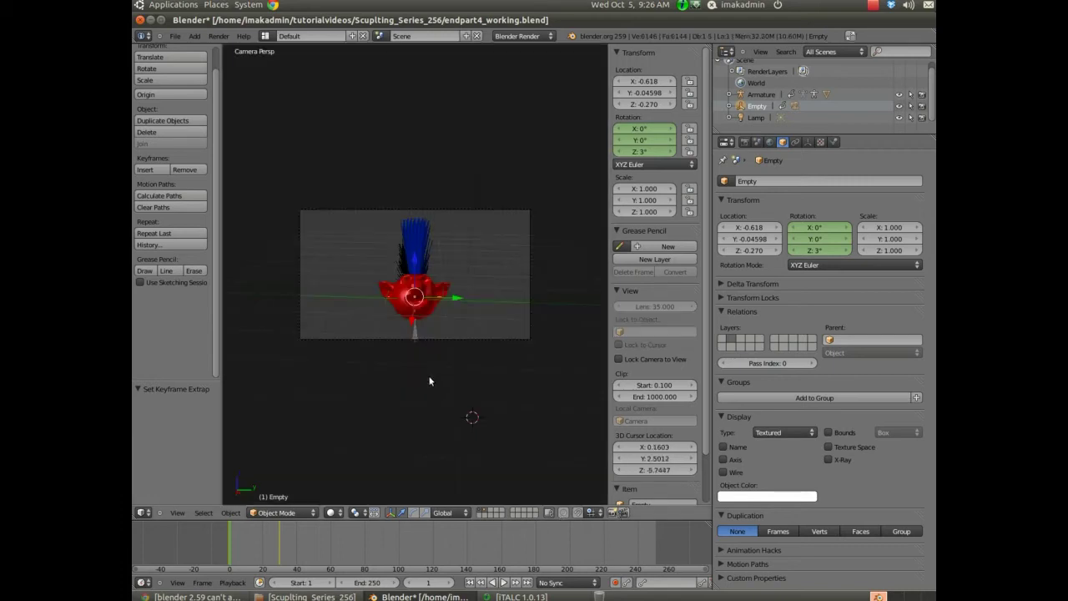
{"action": "key", "text": "alt+a"}
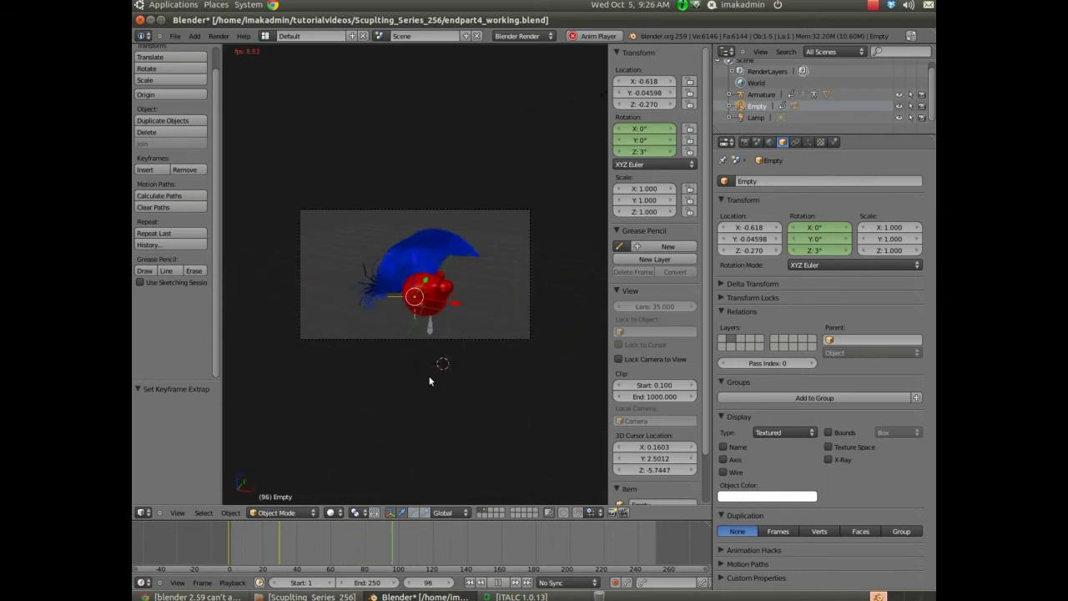
{"action": "key", "text": "Escape"}
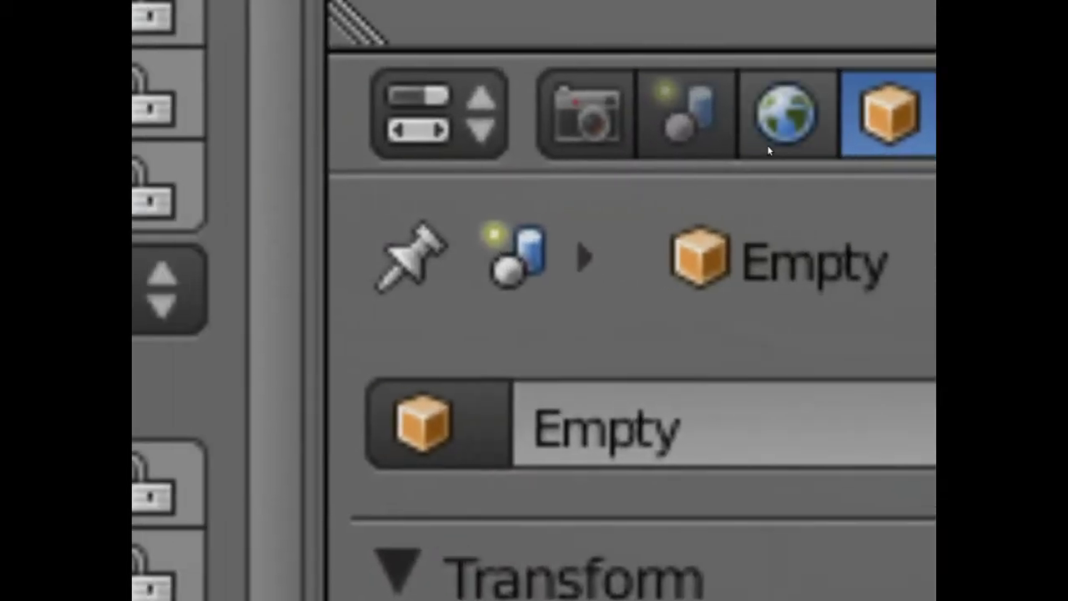
Step: In the World settings, set the horizon colour to pure black (RGB 0, 0, 0)
{"action": "left_click", "coordinate": [766, 144]}
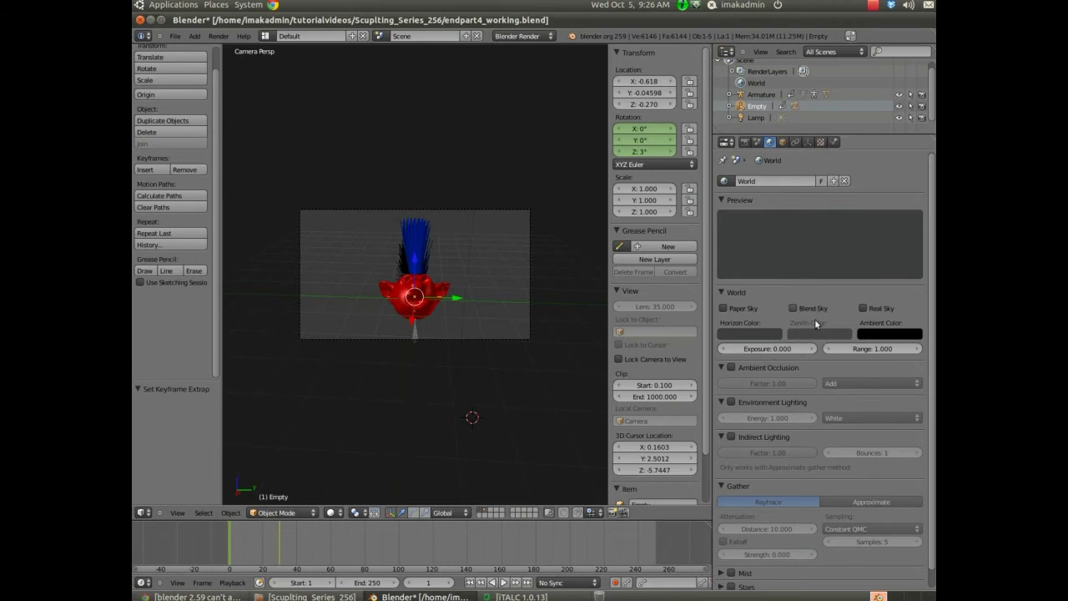
{"action": "left_click", "coordinate": [732, 334]}
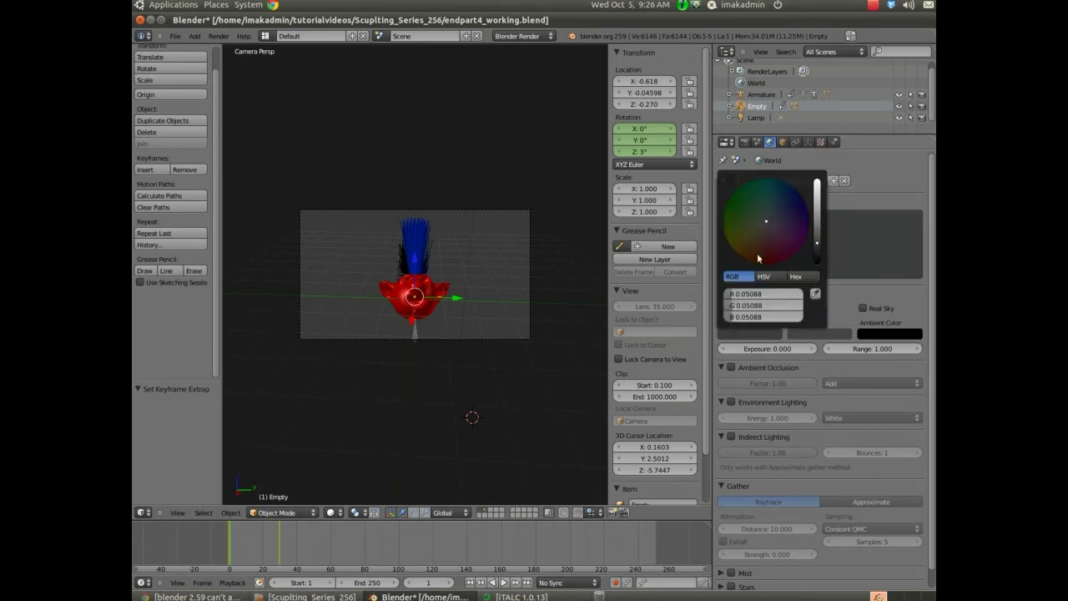
{"action": "left_click_drag", "start_coordinate": [815, 240], "coordinate": [820, 308]}
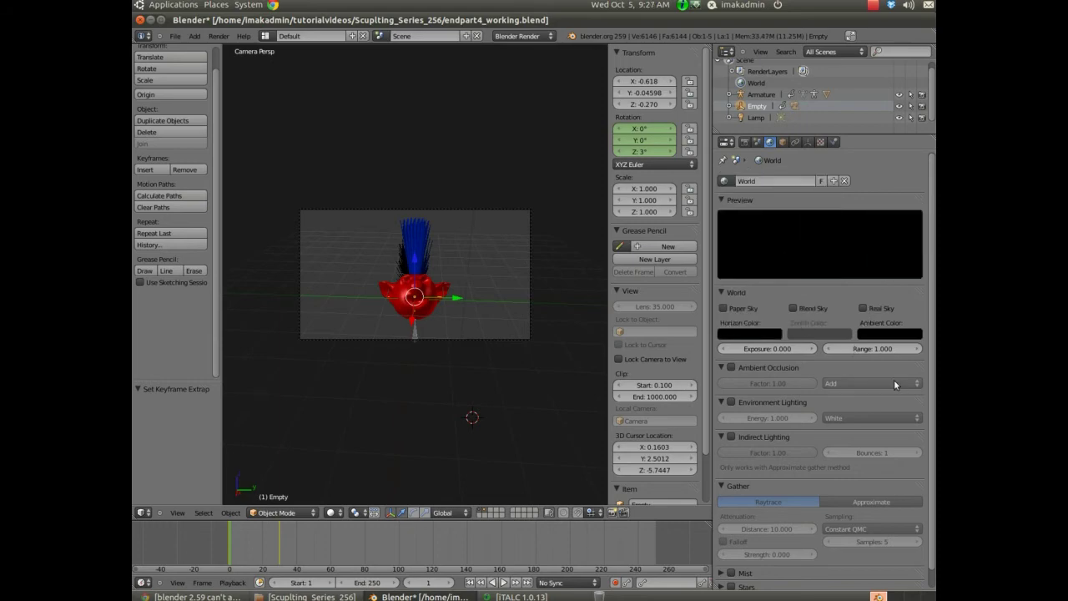
{"action": "scroll", "coordinate": [890, 392], "scroll_direction": "down", "scroll_amount": 1}
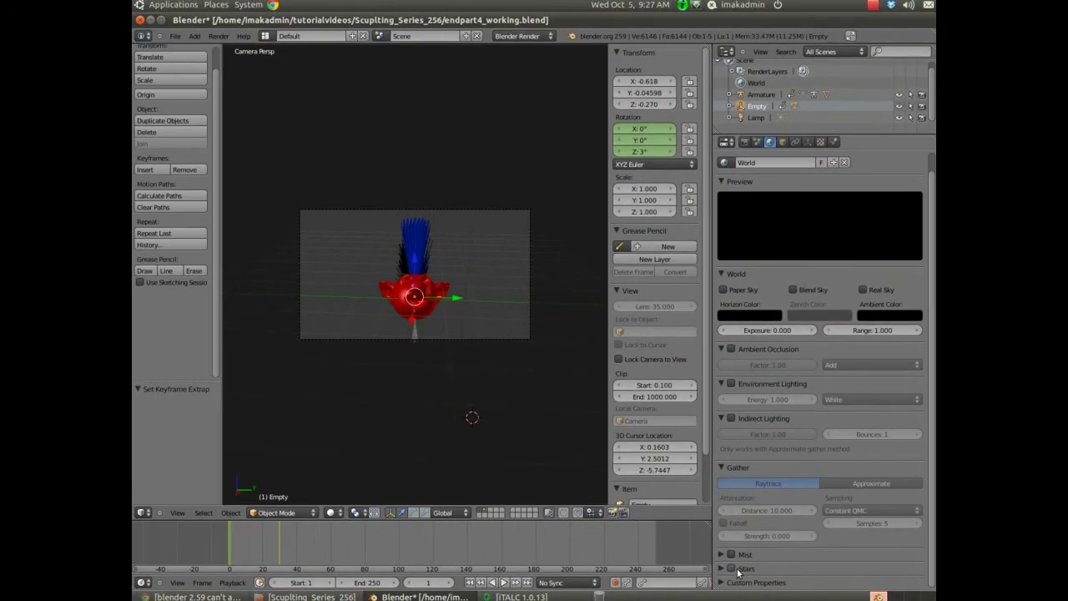
Step: Enable World stars (Size 2.000, Separation 15.000) and expand their settings
{"action": "left_click", "coordinate": [724, 564]}
{"action": "left_click", "coordinate": [711, 564]}
{"action": "scroll", "coordinate": [791, 566], "scroll_direction": "down", "scroll_amount": 1}
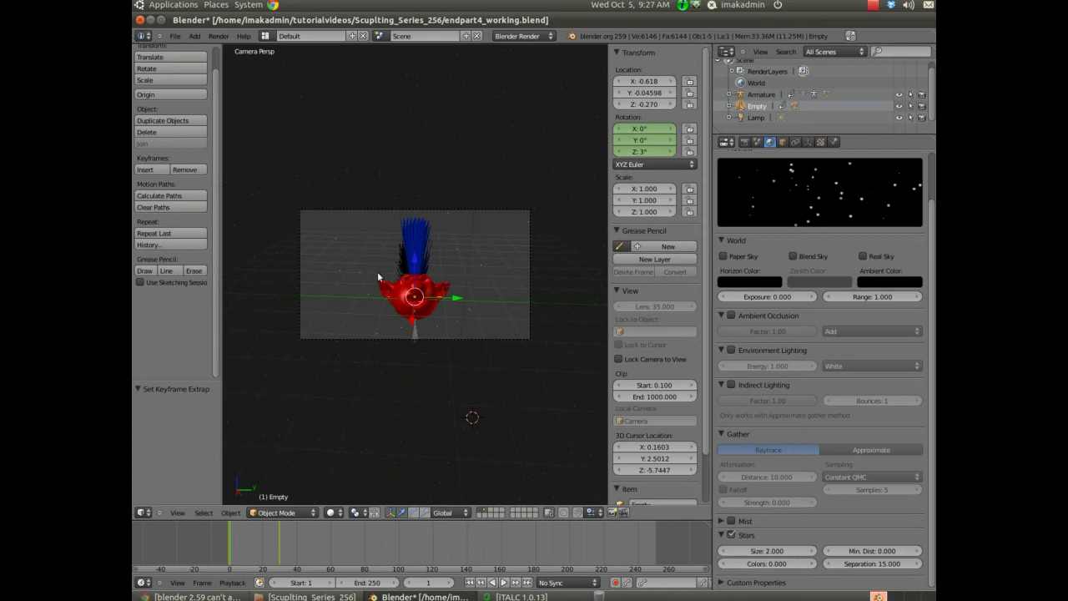
{"action": "left_click", "coordinate": [222, 37]}
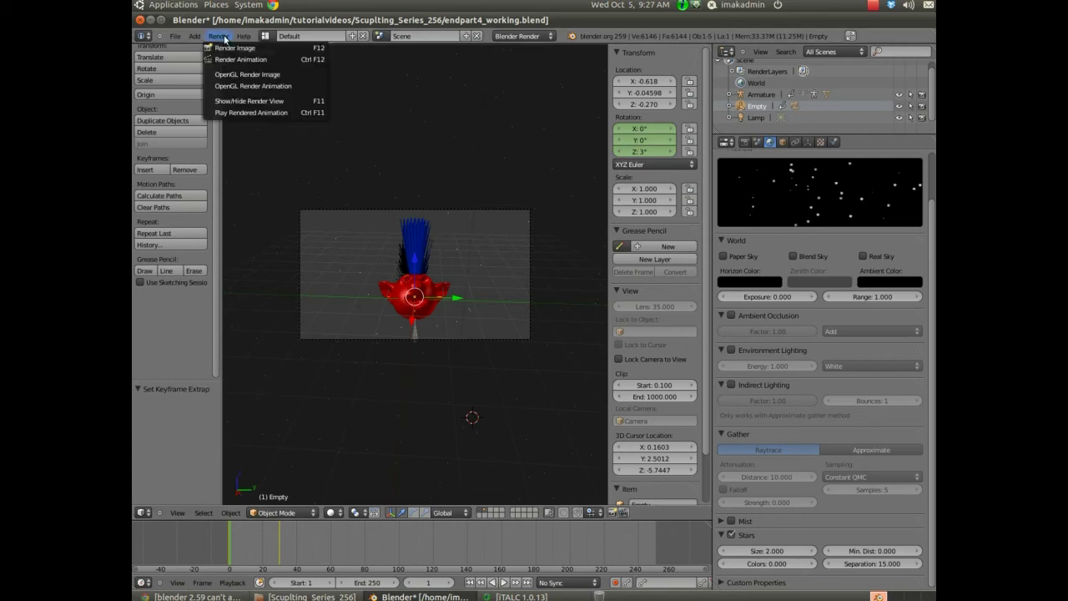
Step: Render a still of the head against the starry black sky, then close the render result
{"action": "left_click", "coordinate": [222, 47]}
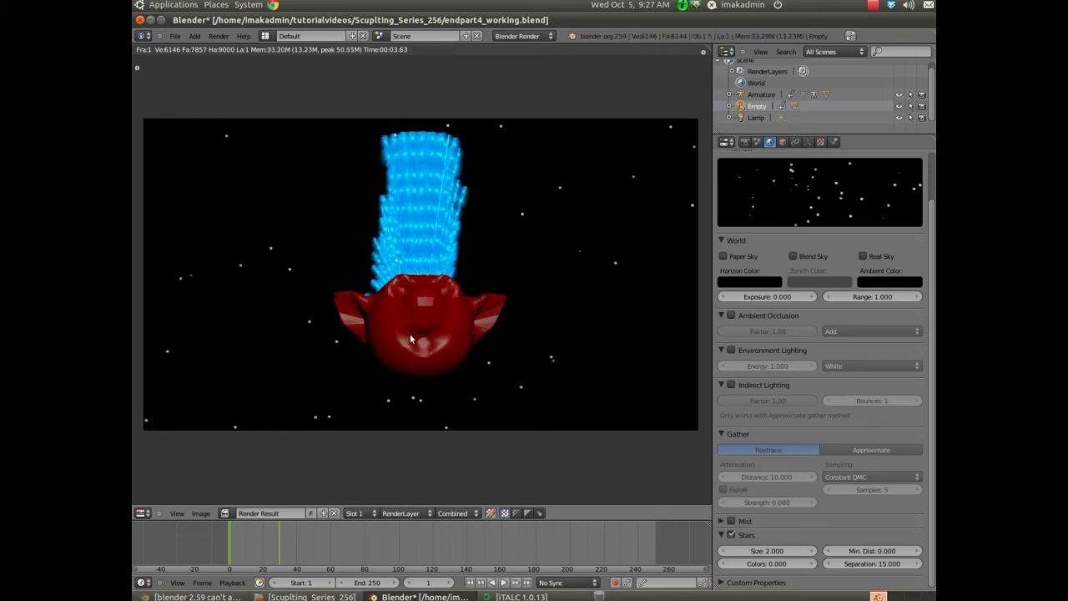
{"action": "key", "text": "Escape"}
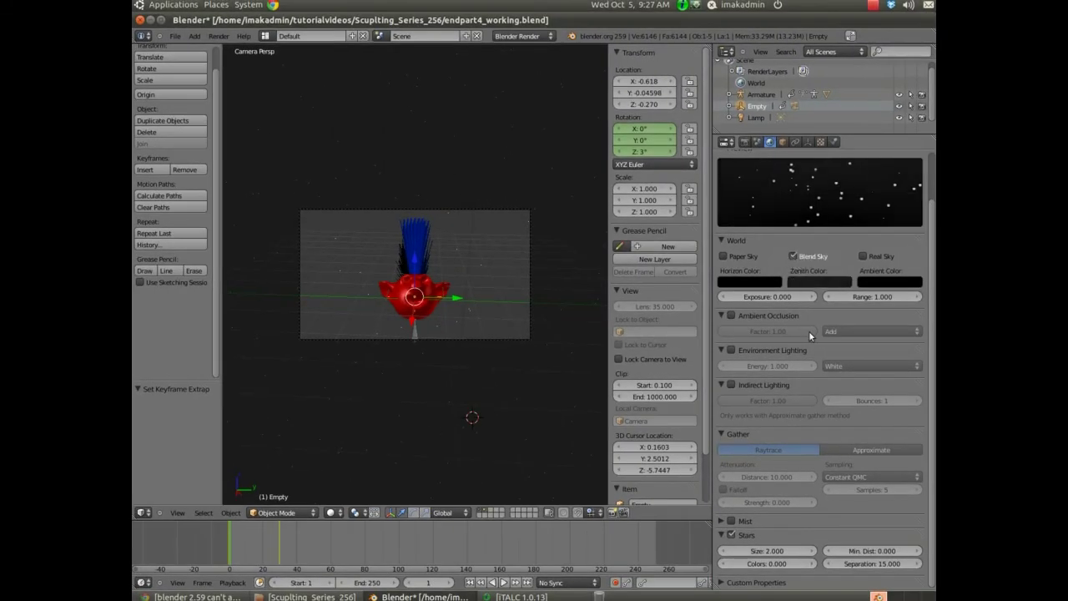
Step: Set the zenith colour to a very dark purple (R 0.01002, G 0.003902, B 0.009399)
{"action": "left_click", "coordinate": [819, 282]}
{"action": "left_click_drag", "start_coordinate": [790, 165], "coordinate": [881, 262]}
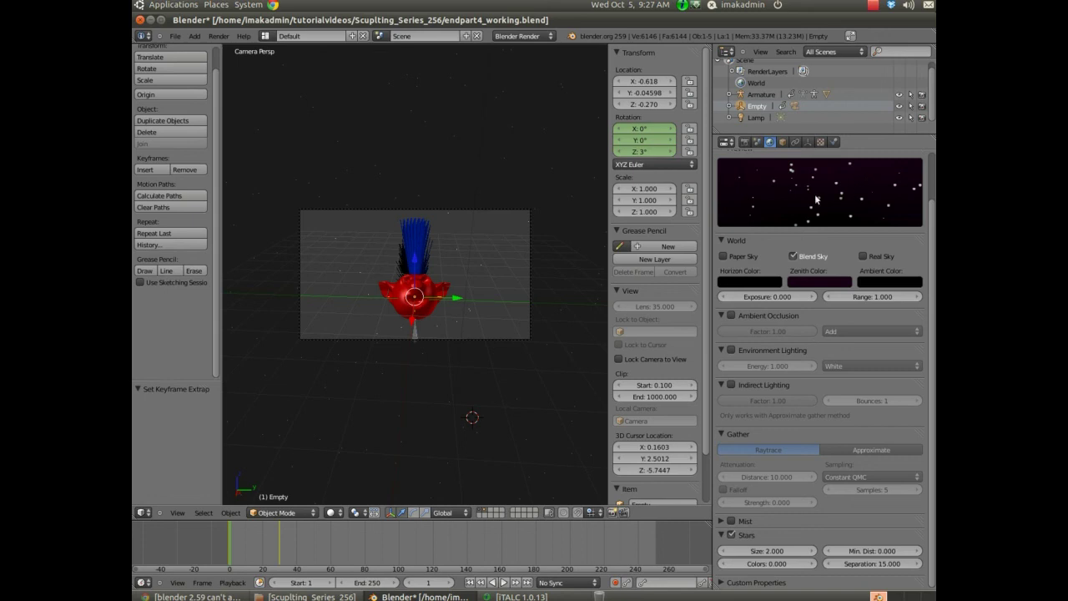